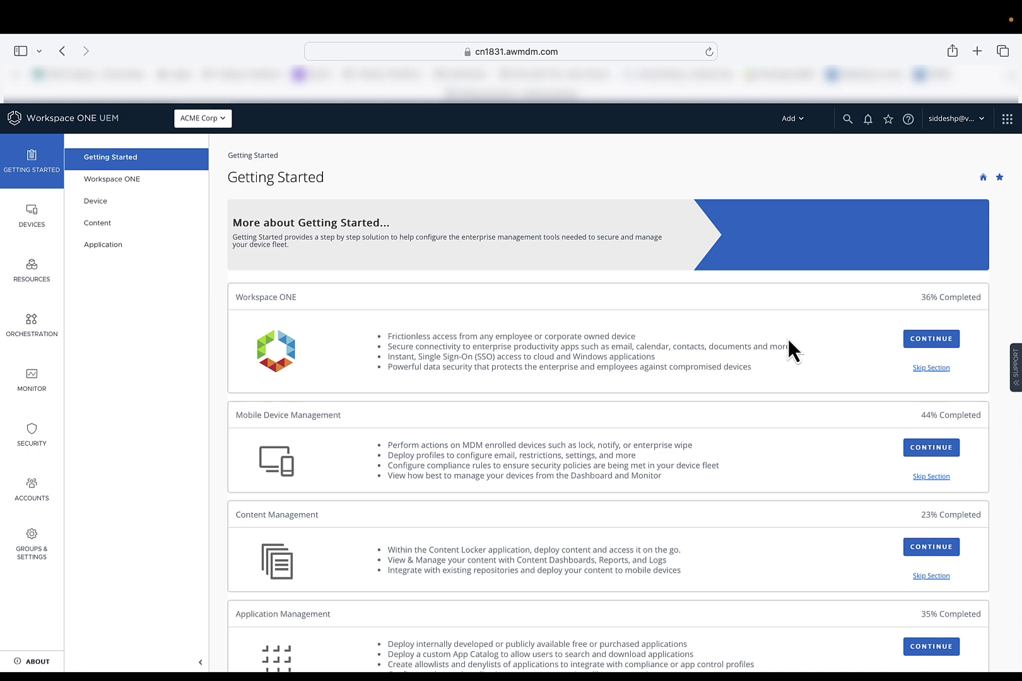
In Hub Services, turn on Critical and Non Critical Actions under Employee Self-Service's Device Self-Service
{"action": "left_click", "coordinate": [1007, 120]}
{"action": "left_click", "coordinate": [928, 213]}
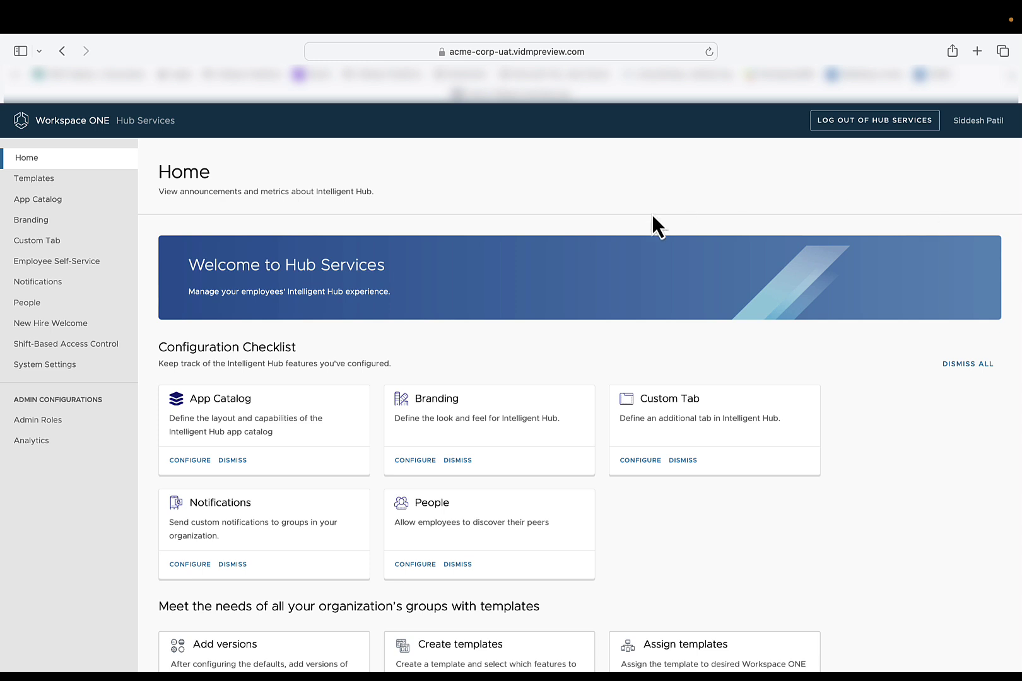
{"action": "left_click", "coordinate": [92, 265]}
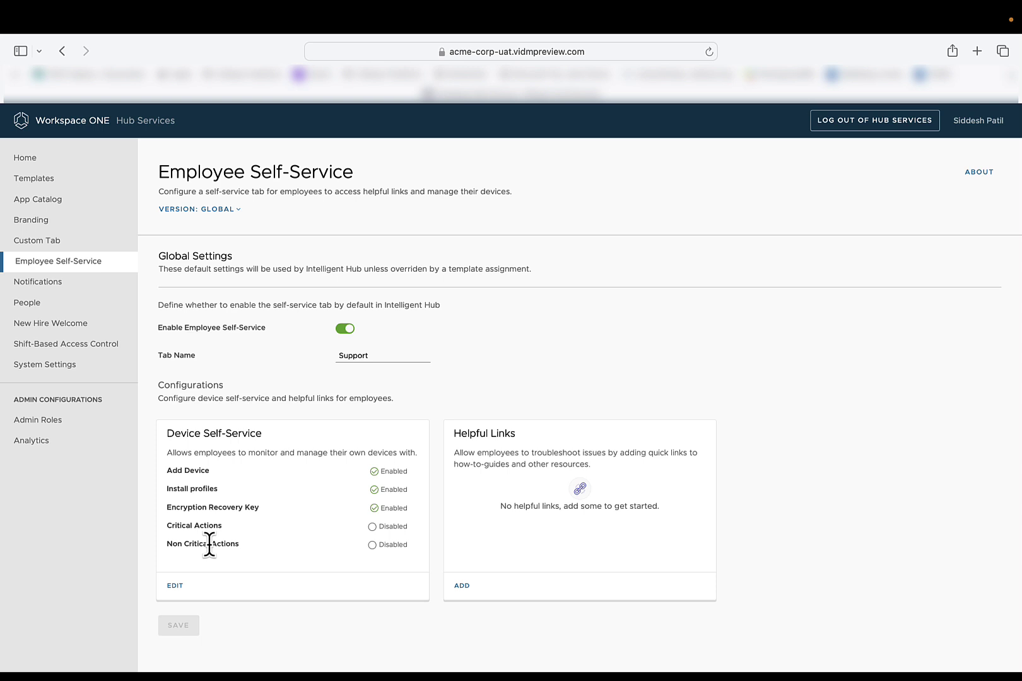
{"action": "left_click", "coordinate": [174, 586]}
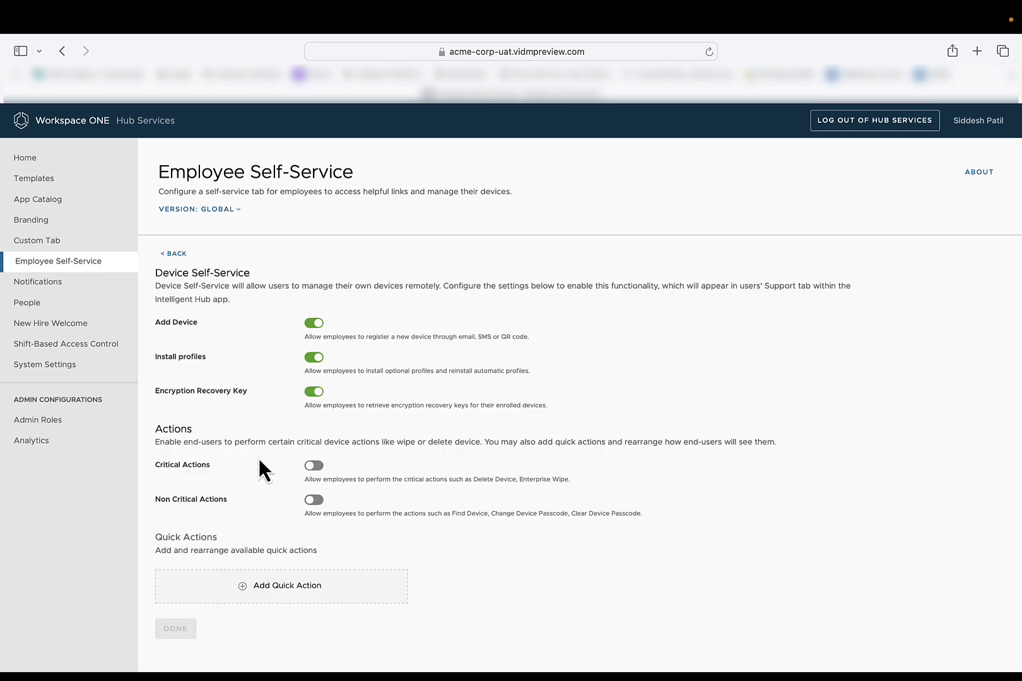
{"action": "left_click", "coordinate": [314, 466]}
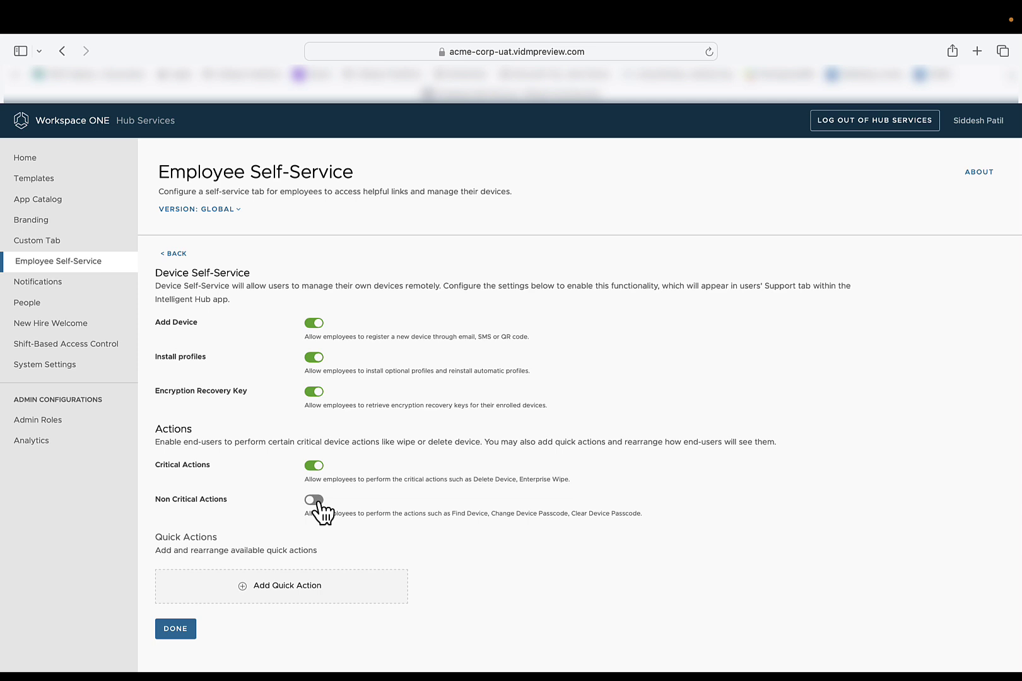
{"action": "left_click", "coordinate": [317, 500]}
{"action": "left_click", "coordinate": [180, 631]}
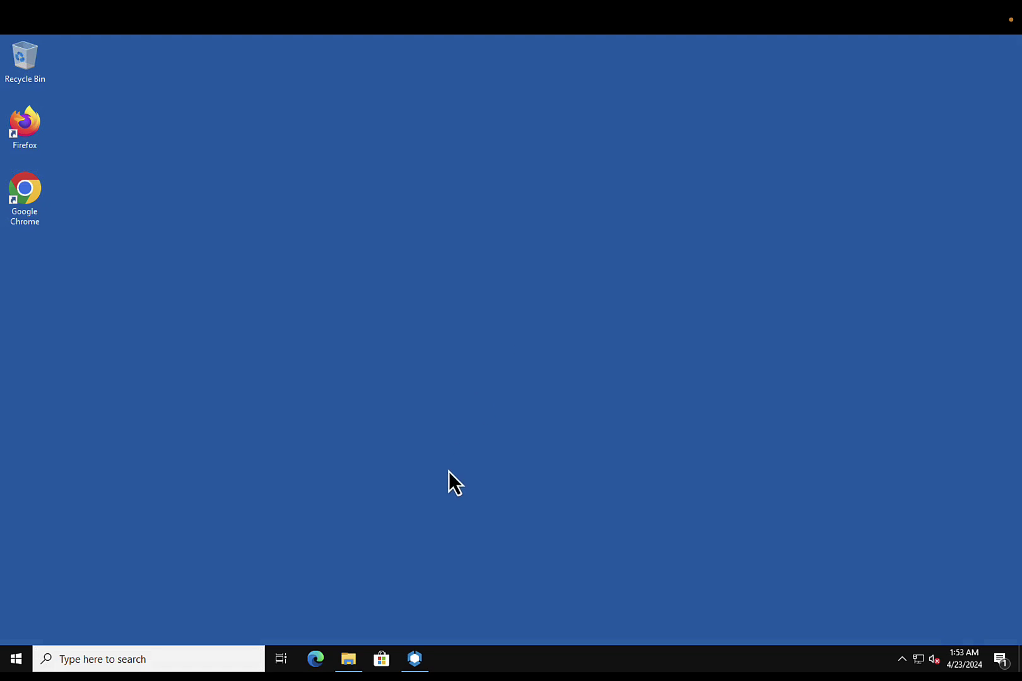
Open Intelligent Hub's Support section and view the HUBACTIONS-DEMO Windows device's details
{"action": "left_click", "coordinate": [416, 659]}
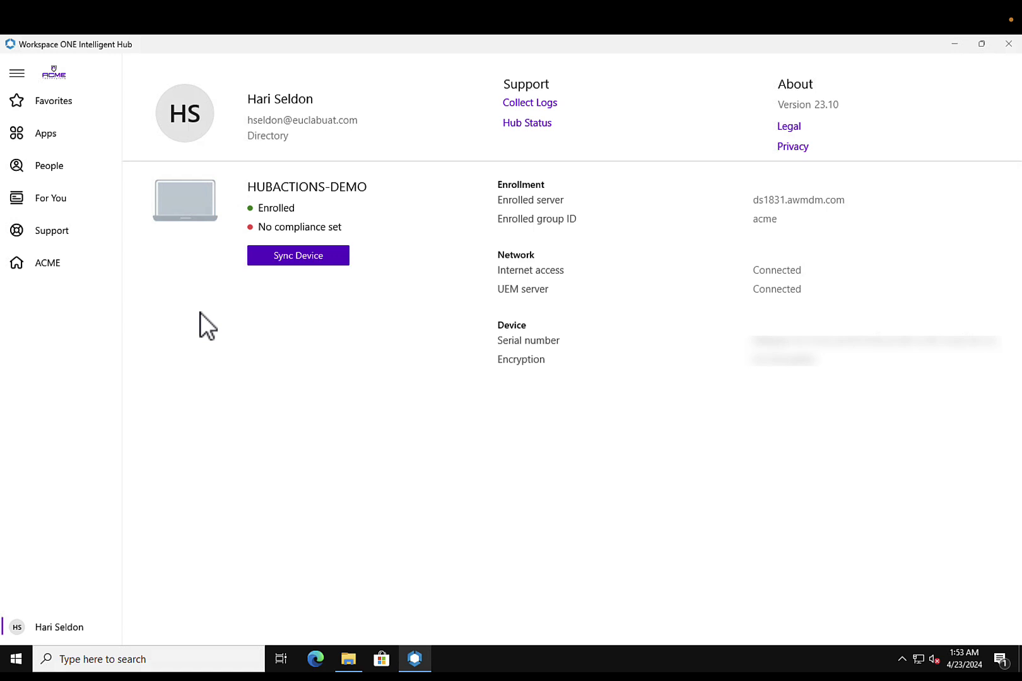
{"action": "left_click", "coordinate": [53, 234]}
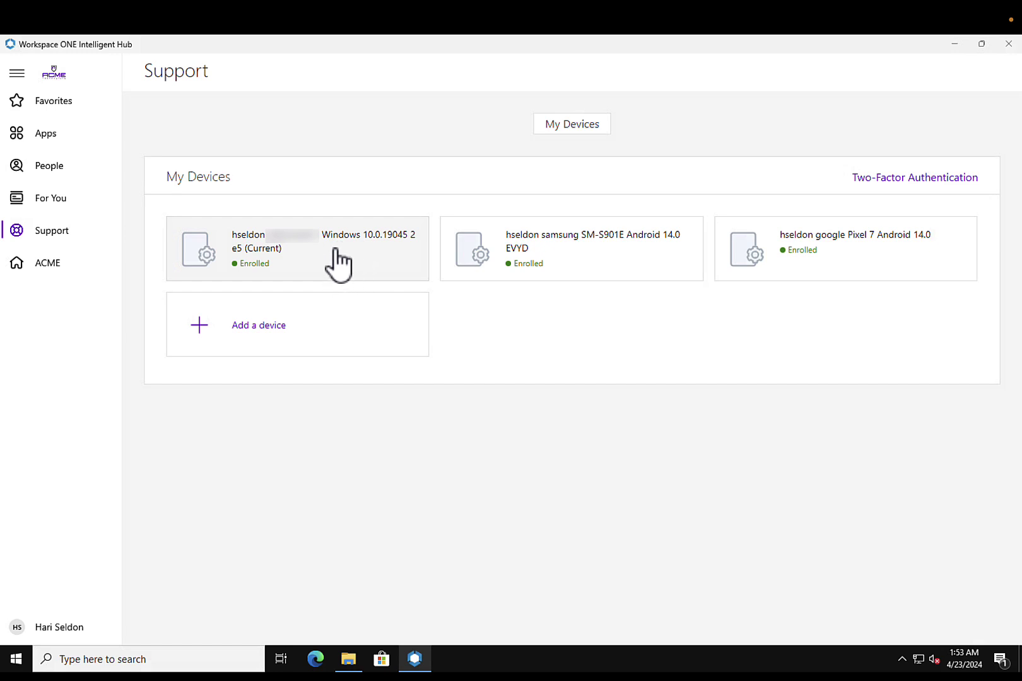
{"action": "left_click", "coordinate": [336, 252]}
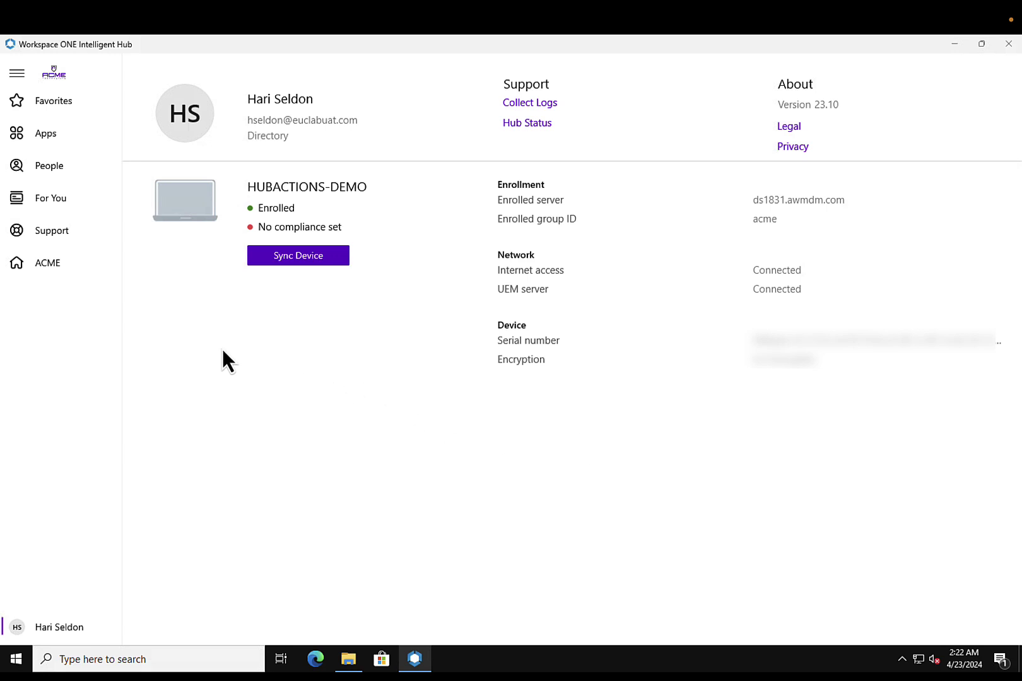
Return to the Support page's My Devices list showing the Windows, Samsung and Pixel 7 devices
{"action": "left_click", "coordinate": [64, 235]}
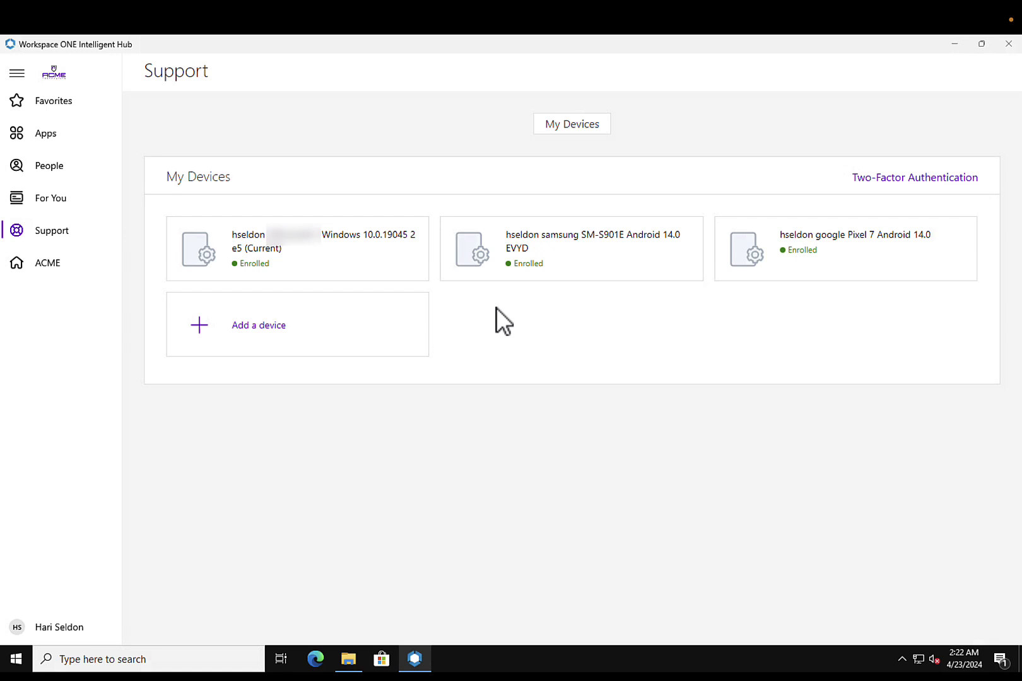
Lock the Windows (Current) device remotely from its Intelligent Hub device page and confirm
{"action": "left_click", "coordinate": [363, 263]}
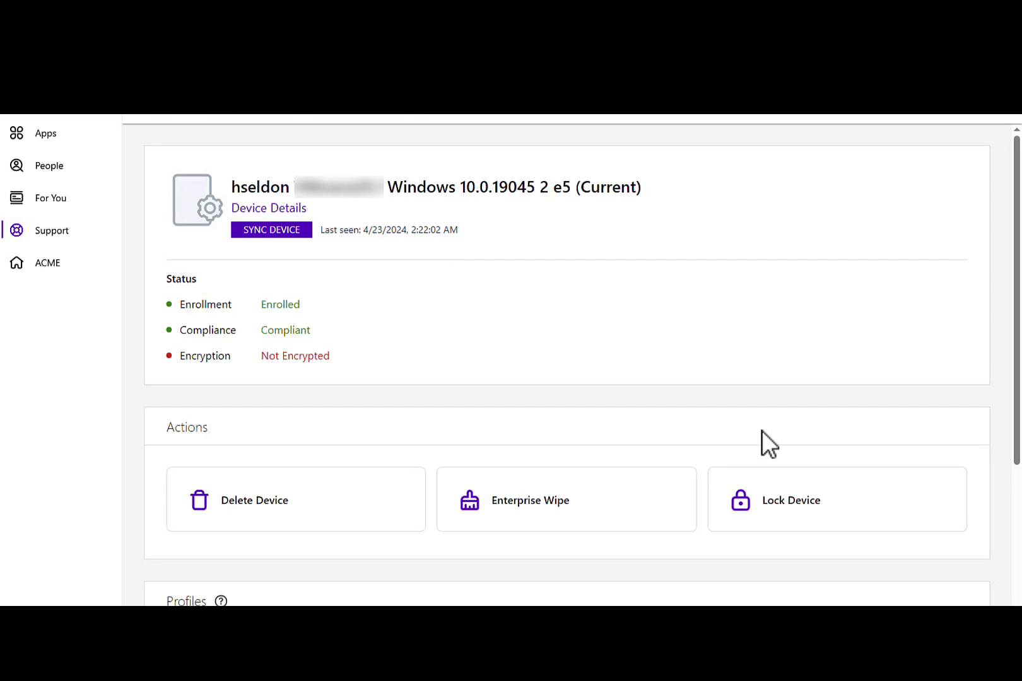
{"action": "left_click", "coordinate": [811, 495]}
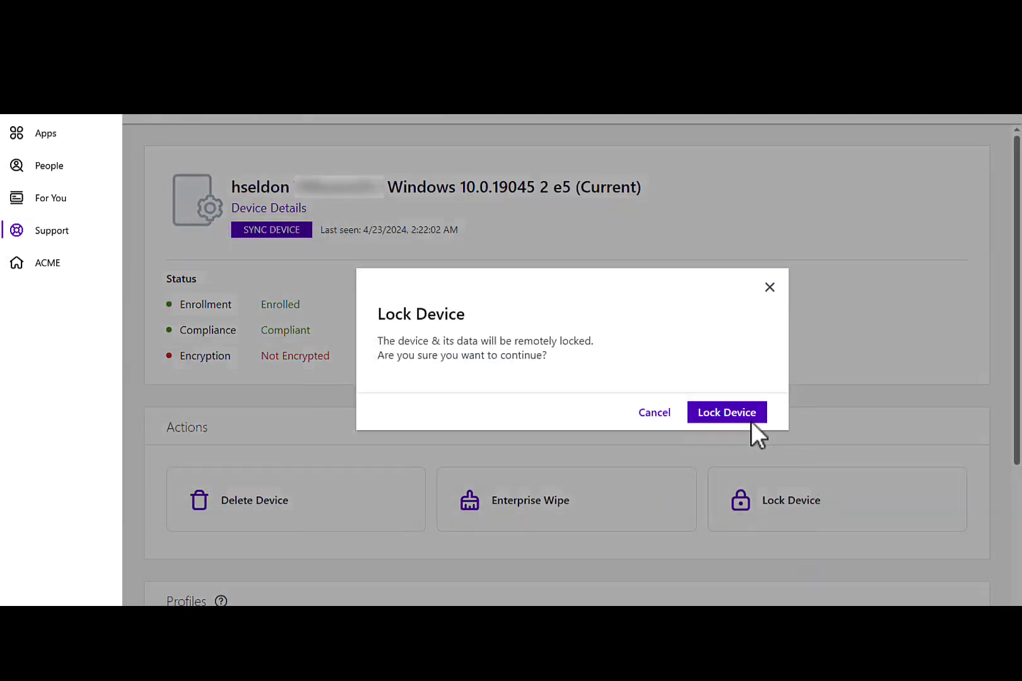
{"action": "left_click", "coordinate": [727, 417]}
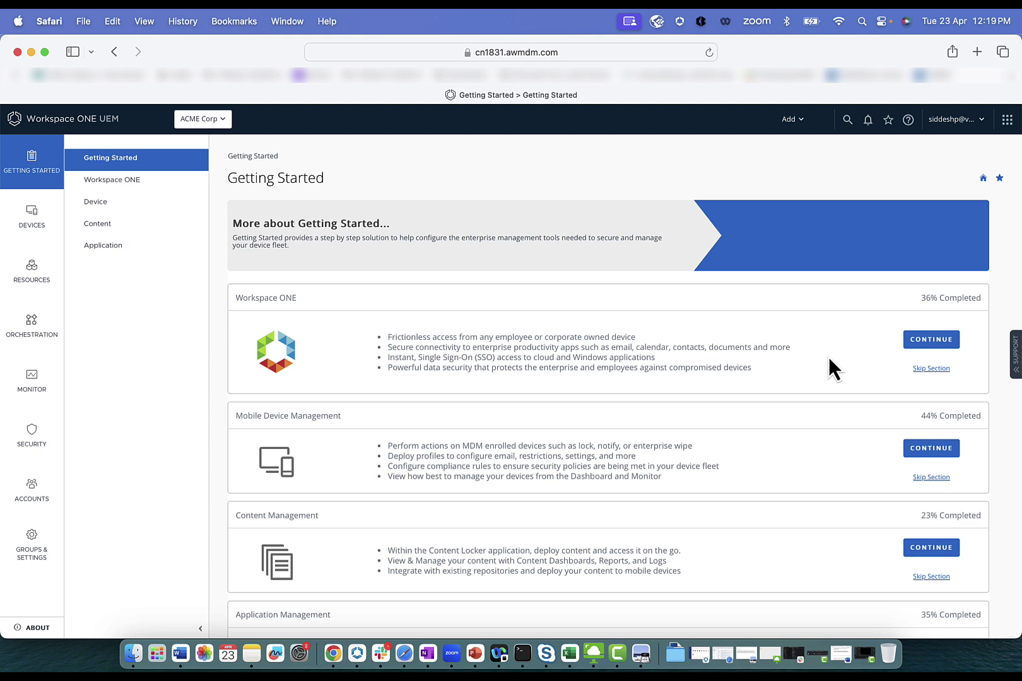
Go to Orchestration and open the Freestyle Orchestrator workflow list
{"action": "left_click", "coordinate": [33, 327]}
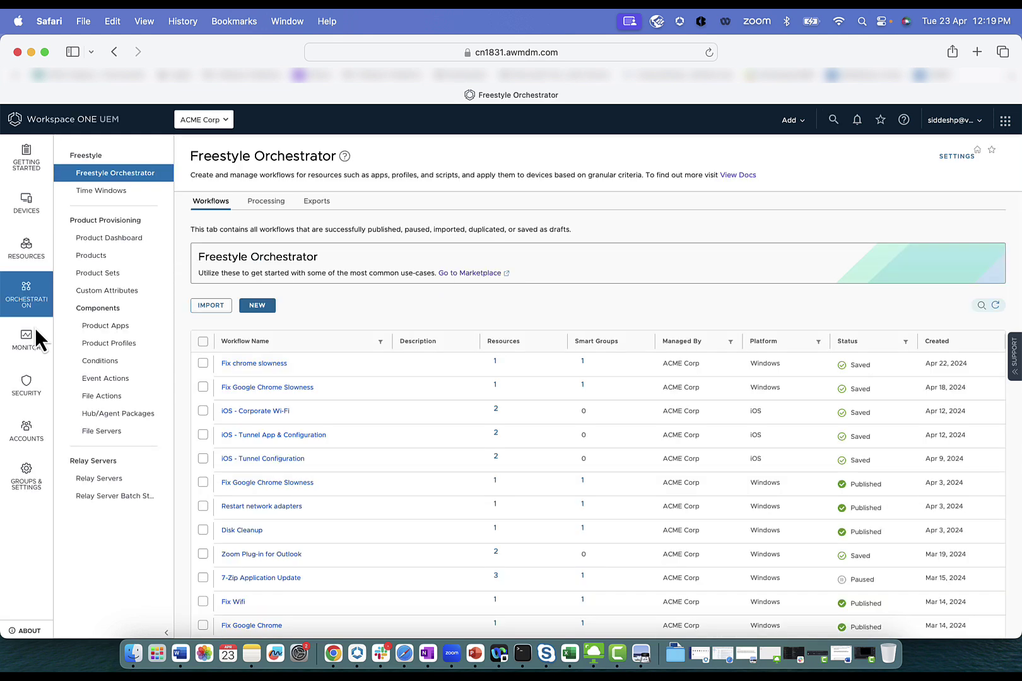
Create a new Windows workflow named 'Fix Google Chrome Slowness'
{"action": "left_click", "coordinate": [269, 308]}
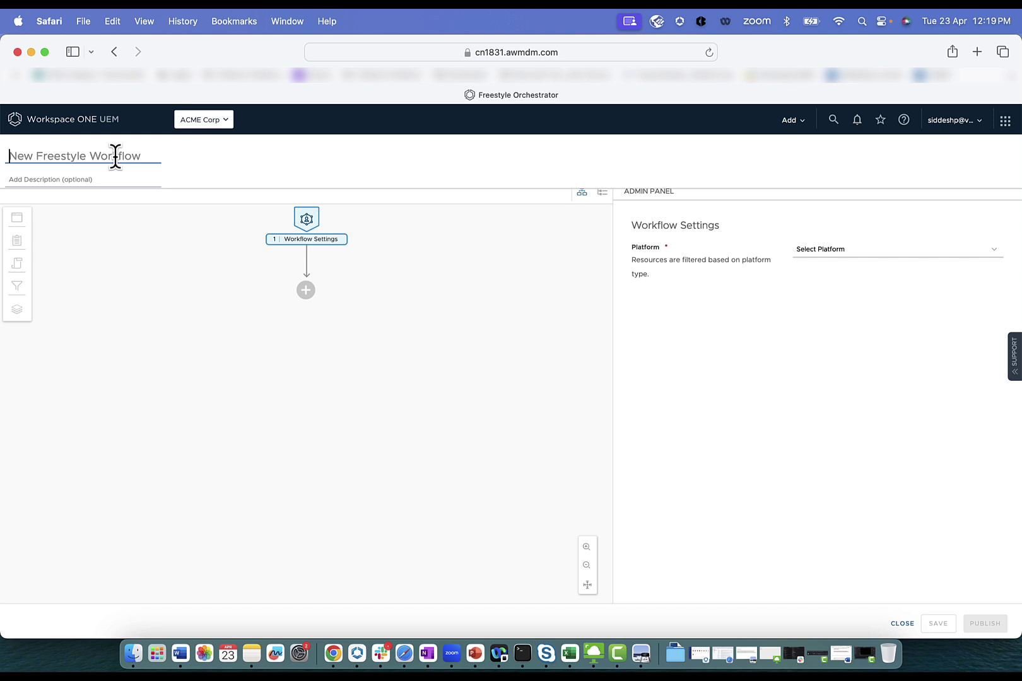
{"action": "type", "text": "Fix G"}
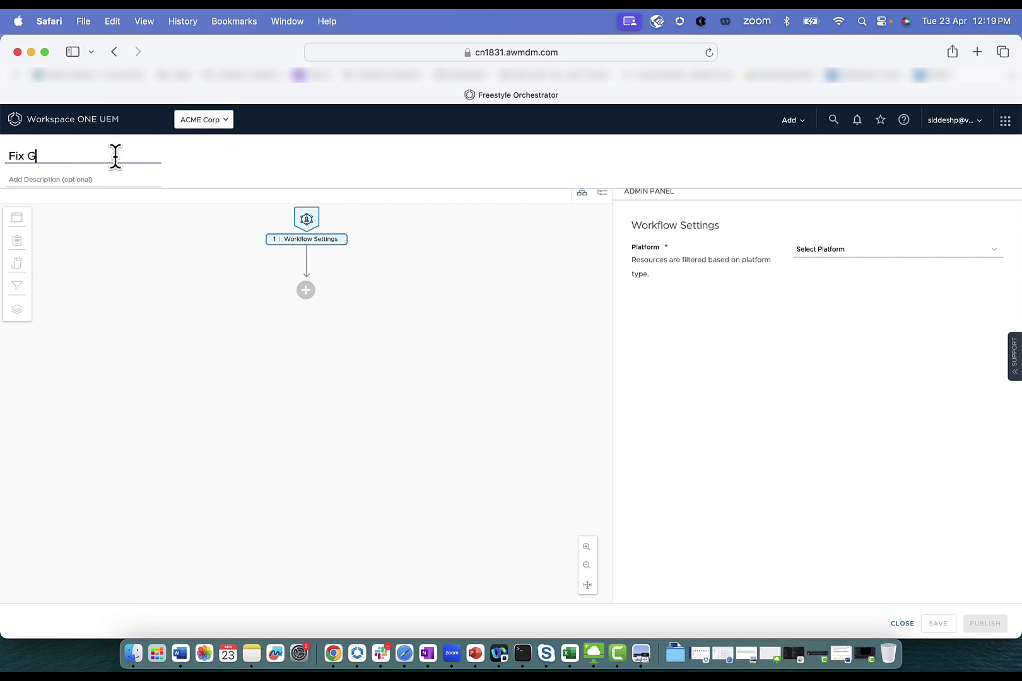
{"action": "type", "text": "oogle Chrome Slowness"}
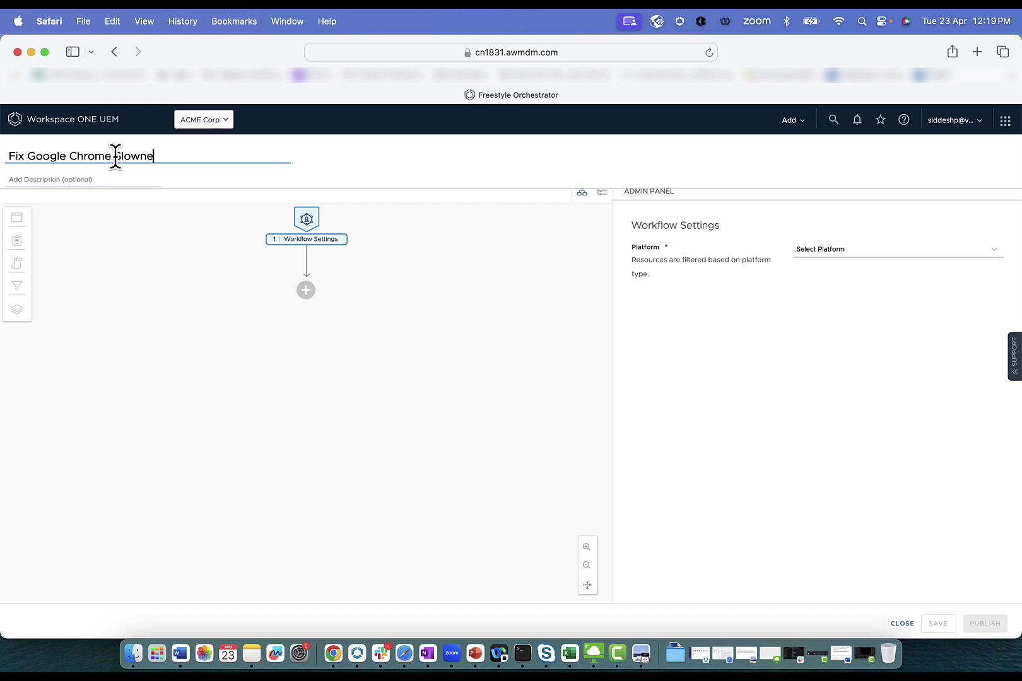
{"action": "left_click", "coordinate": [853, 252]}
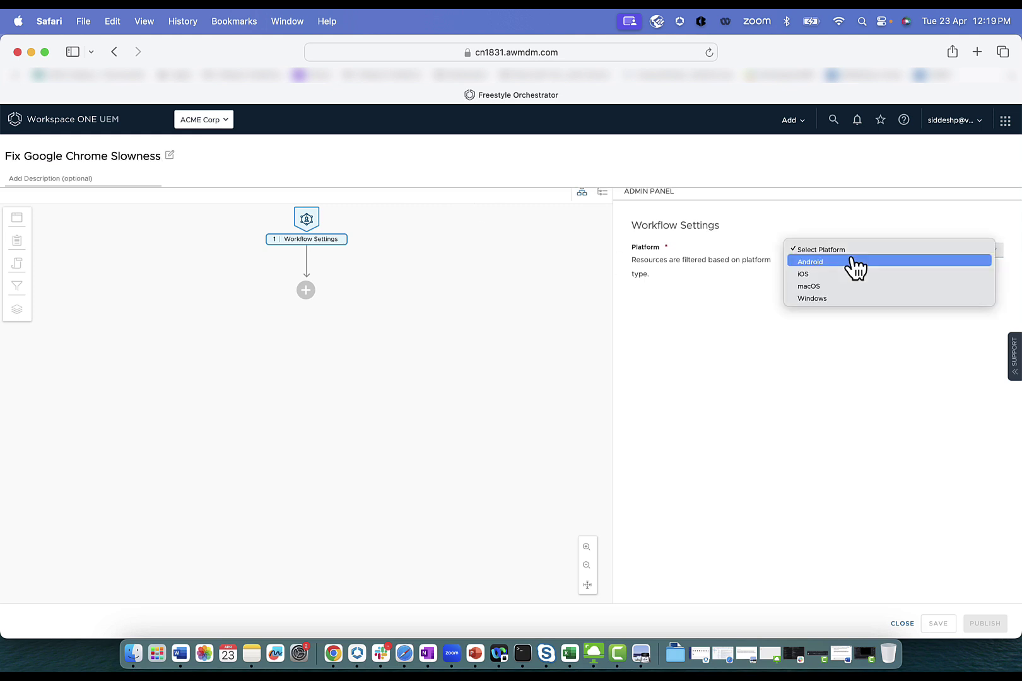
{"action": "left_click", "coordinate": [843, 299]}
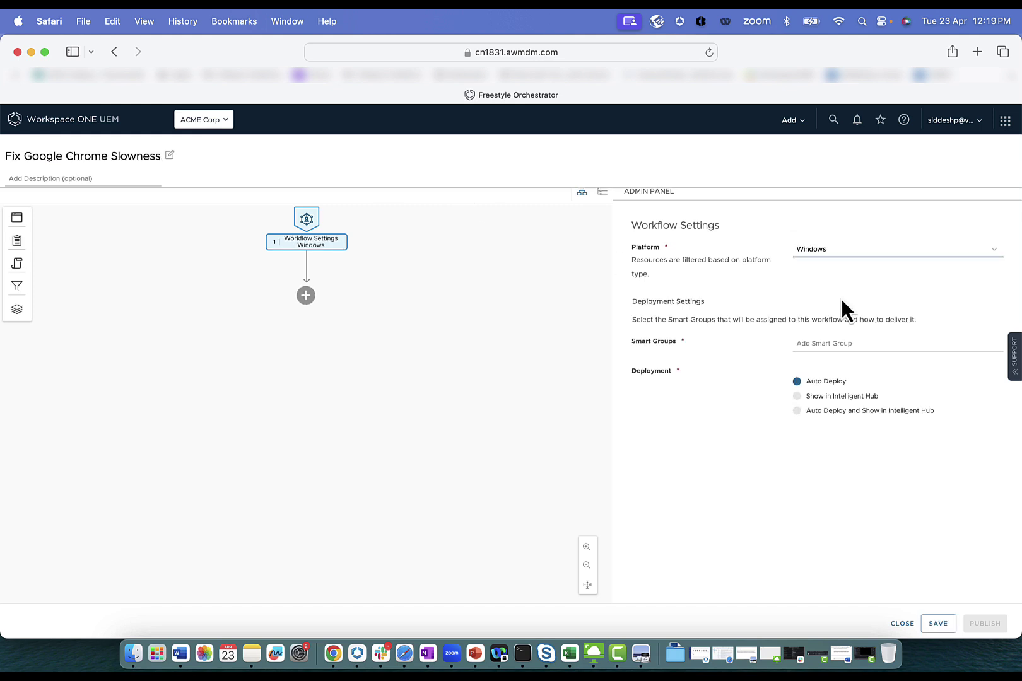
Assign the workflow to the All Devices(ACME Corp) smart group
{"action": "left_click", "coordinate": [810, 341]}
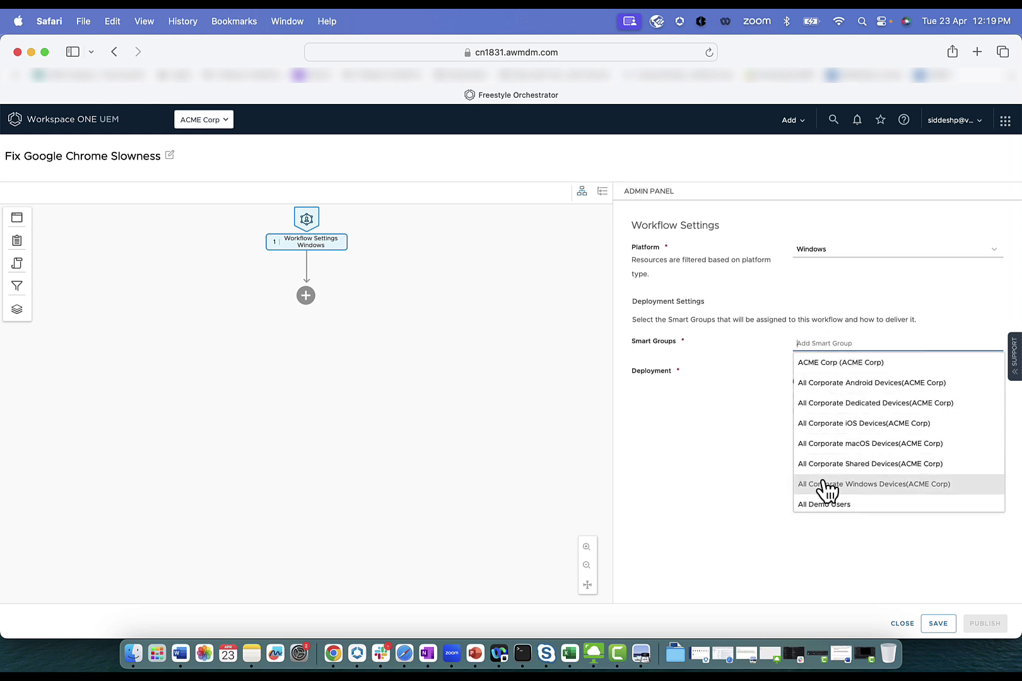
{"action": "scroll", "coordinate": [843, 449], "scroll_direction": "down", "scroll_amount": 3}
{"action": "scroll", "coordinate": [844, 449], "scroll_direction": "down", "scroll_amount": 5}
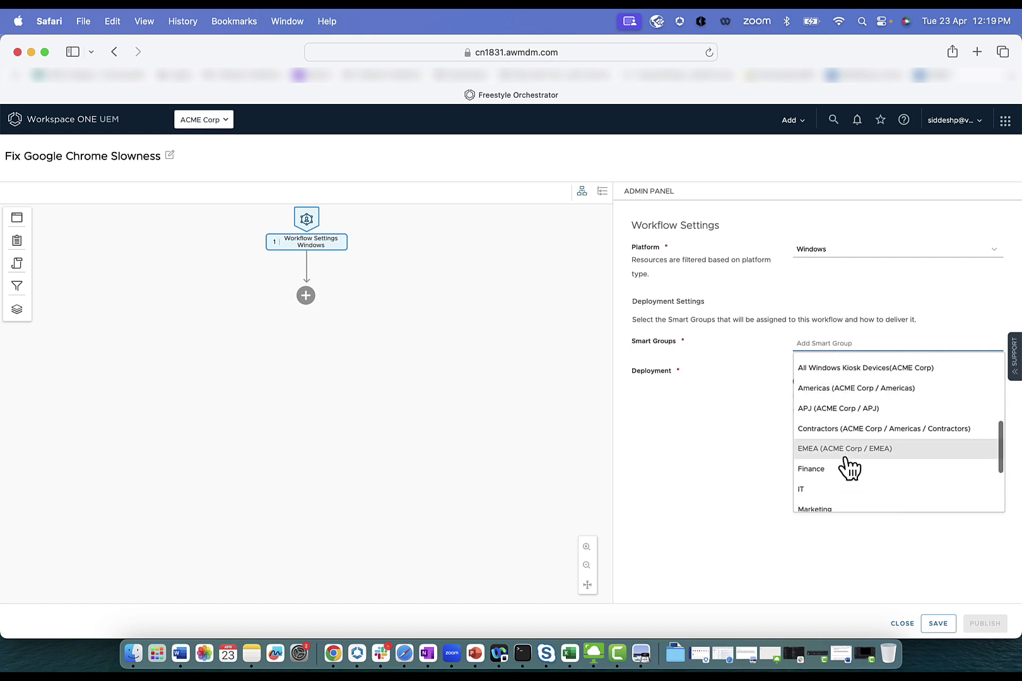
{"action": "scroll", "coordinate": [849, 466], "scroll_direction": "down", "scroll_amount": 3}
{"action": "scroll", "coordinate": [849, 467], "scroll_direction": "up", "scroll_amount": 5}
{"action": "scroll", "coordinate": [849, 467], "scroll_direction": "up", "scroll_amount": 1}
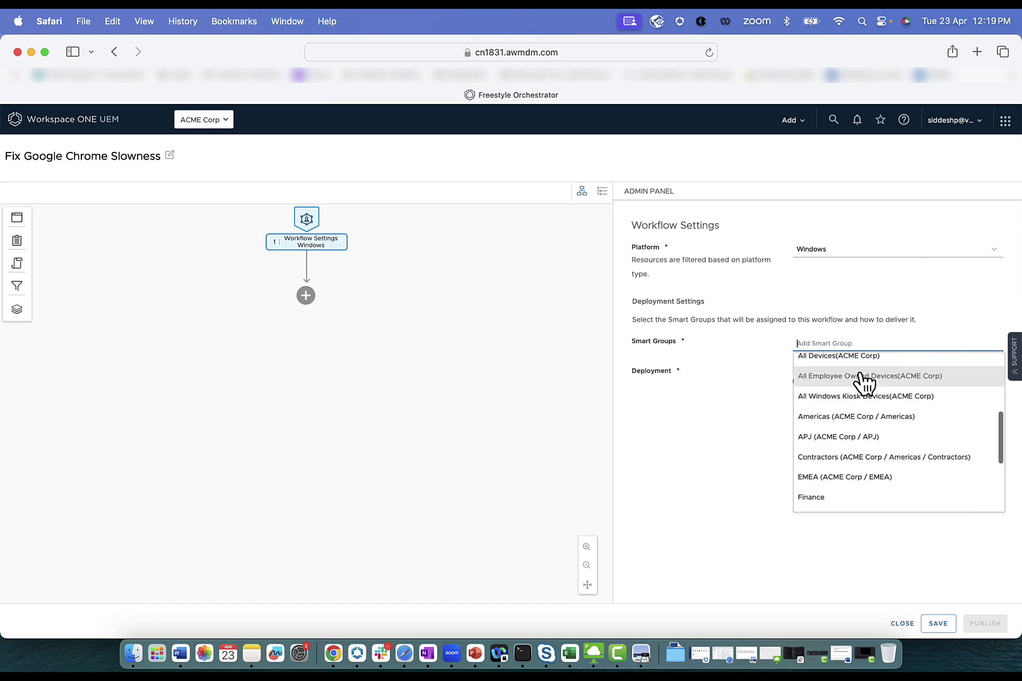
{"action": "left_click", "coordinate": [849, 358]}
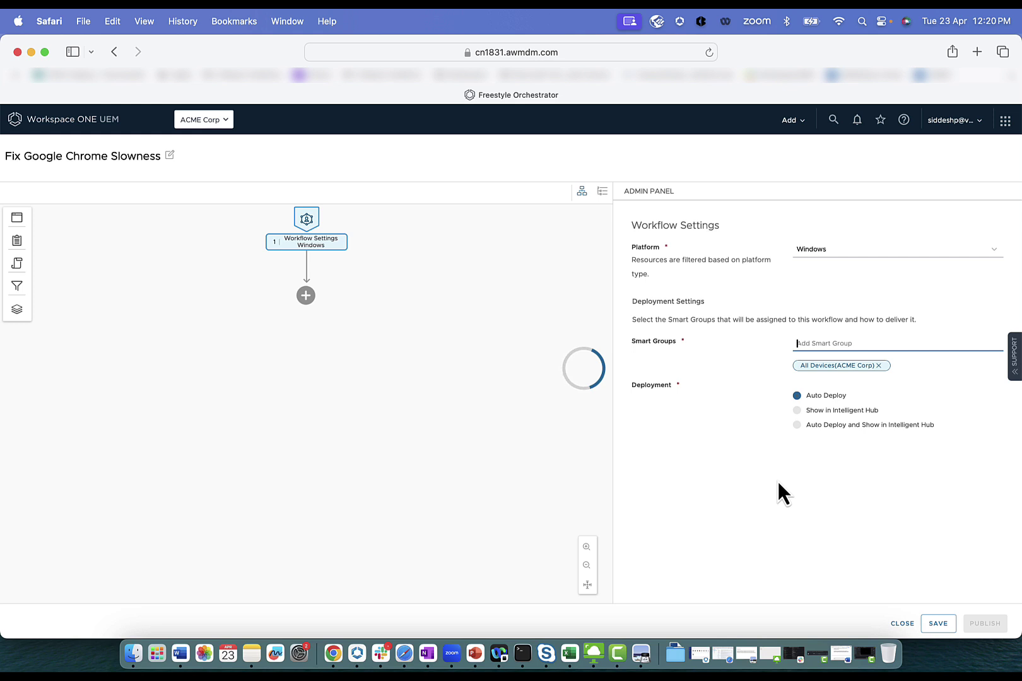
Show the workflow in Intelligent Hub with display name 'Fix Google Chrome Slowness'
{"action": "left_click", "coordinate": [802, 412]}
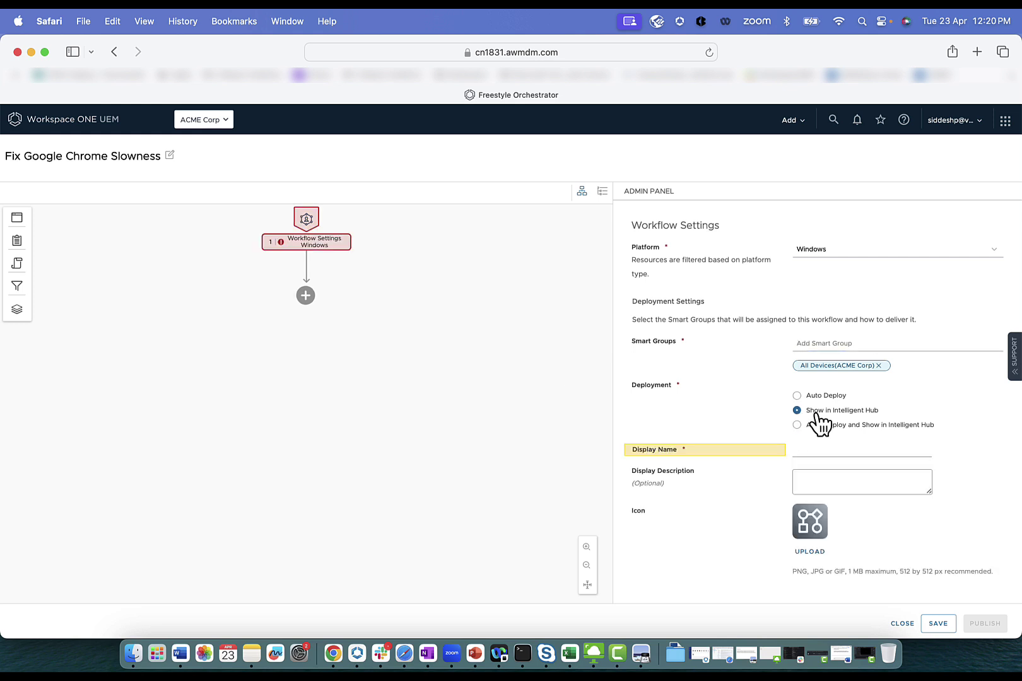
{"action": "left_click", "coordinate": [815, 449]}
{"action": "type", "text": "Fix Google "}
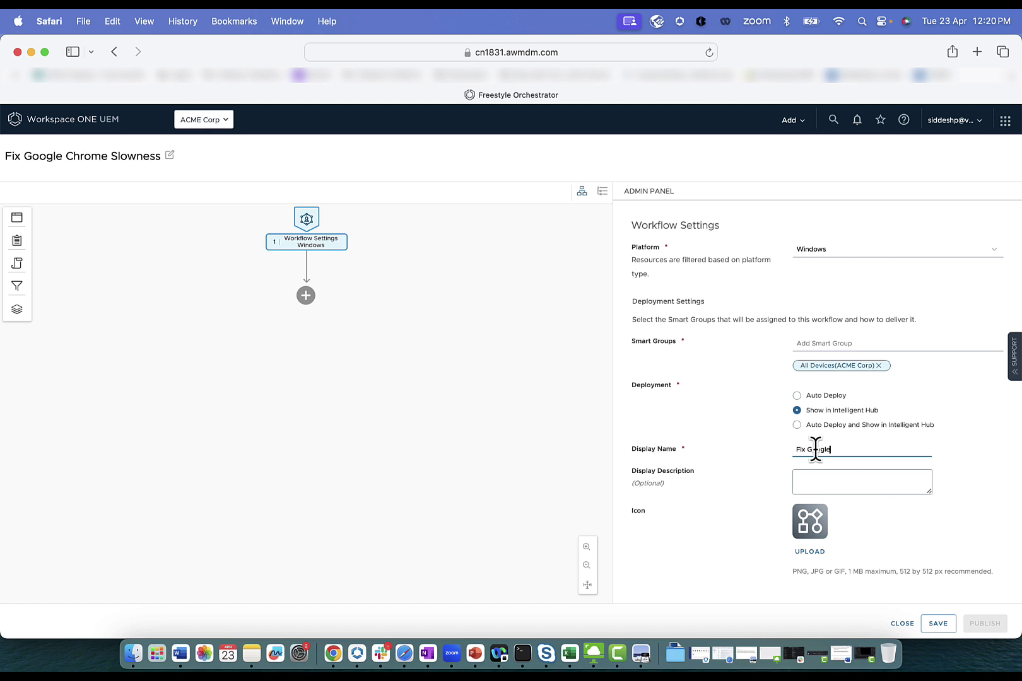
{"action": "type", "text": "Chrome Slowness"}
Upload the screenshot PNG as the workflow's Hub icon
{"action": "left_click", "coordinate": [814, 554]}
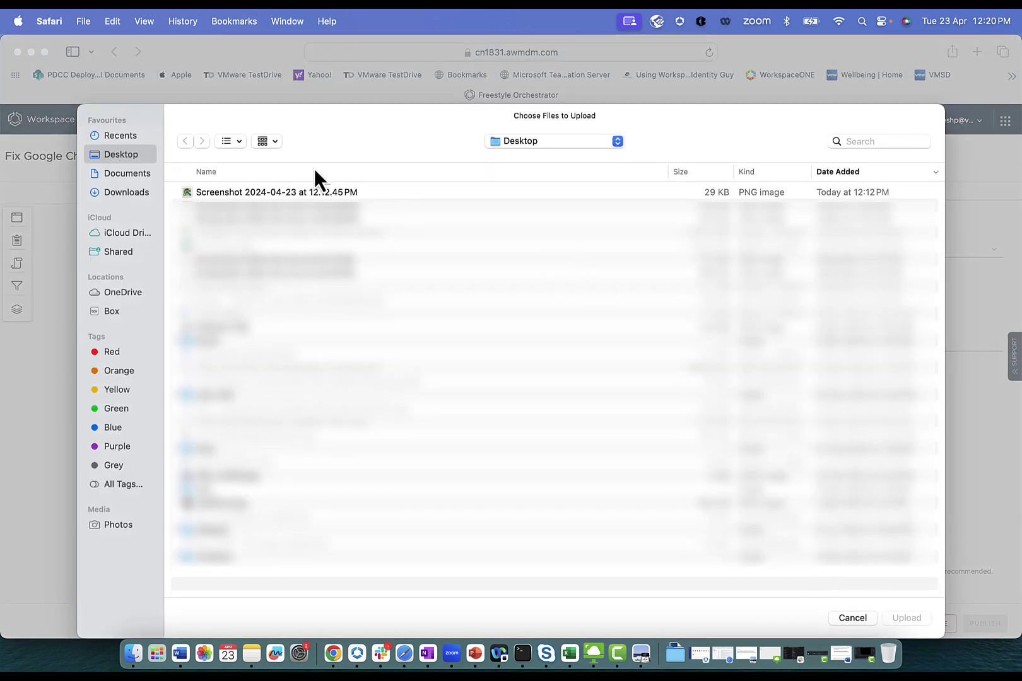
{"action": "left_click", "coordinate": [305, 192]}
{"action": "left_click", "coordinate": [907, 622]}
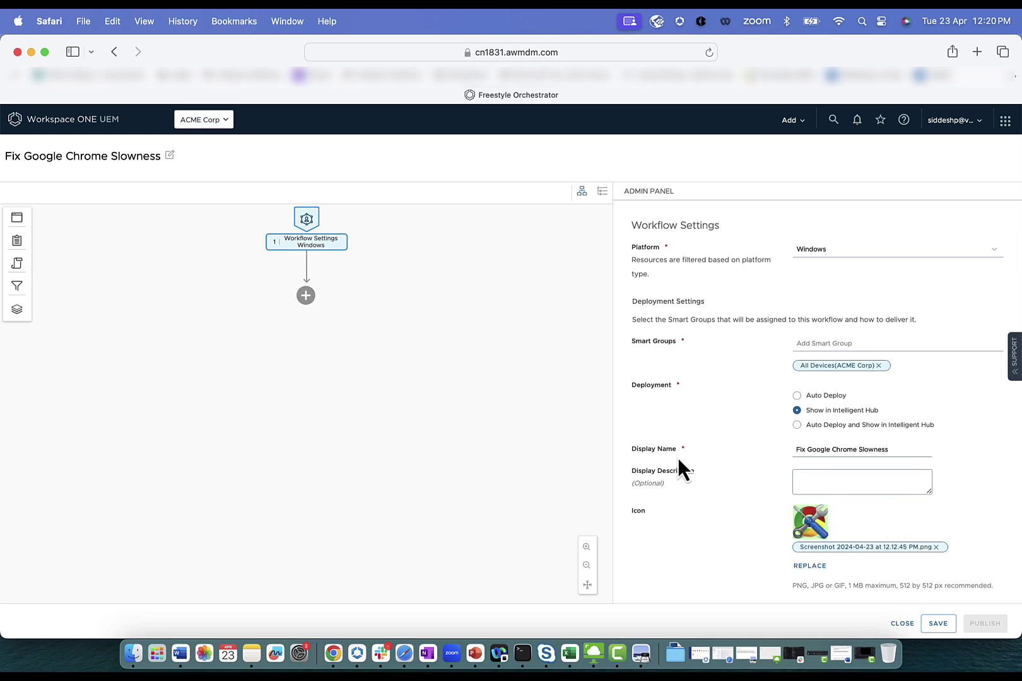
{"action": "left_click", "coordinate": [821, 483]}
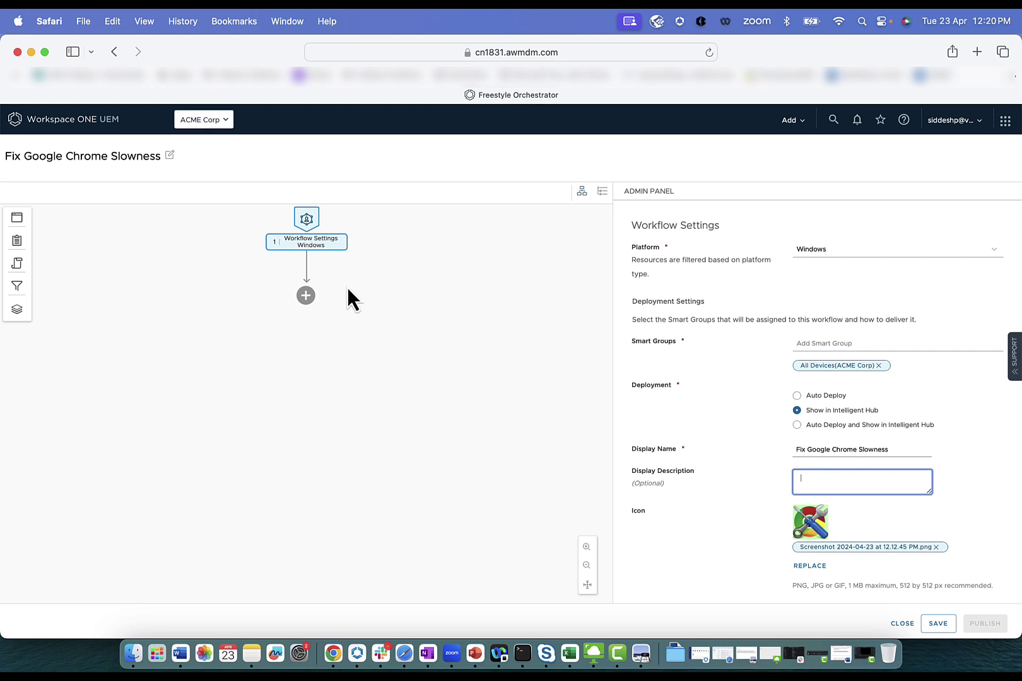
Add an Action > Script step using 'Clear Google Chrome cache and history', then publish
{"action": "left_click", "coordinate": [307, 297]}
{"action": "left_click", "coordinate": [334, 314]}
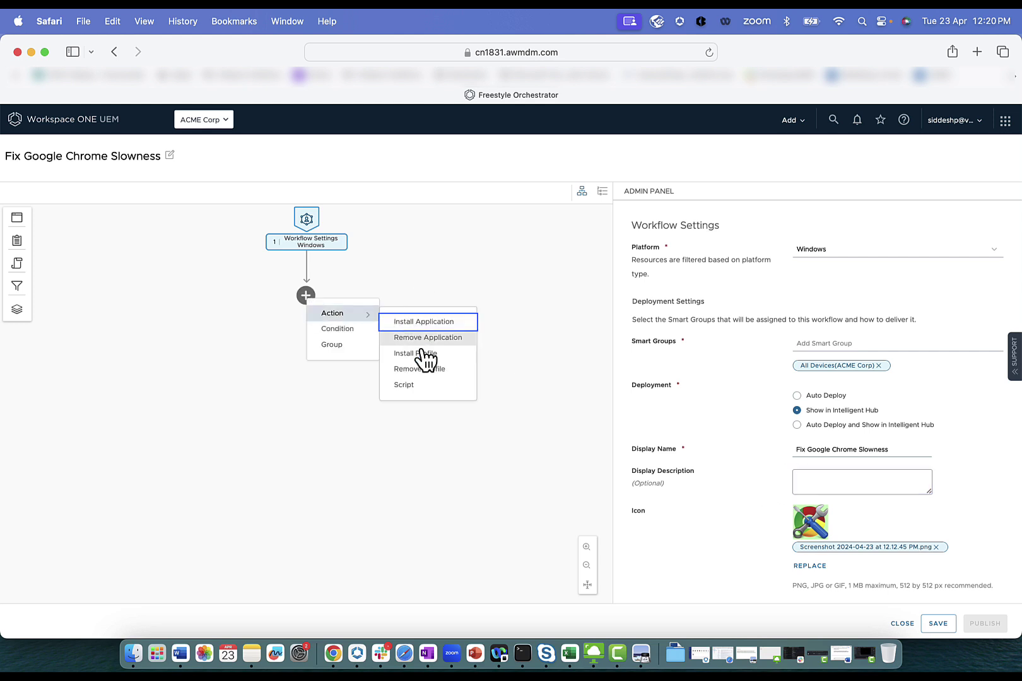
{"action": "left_click", "coordinate": [429, 387]}
{"action": "left_click", "coordinate": [735, 253]}
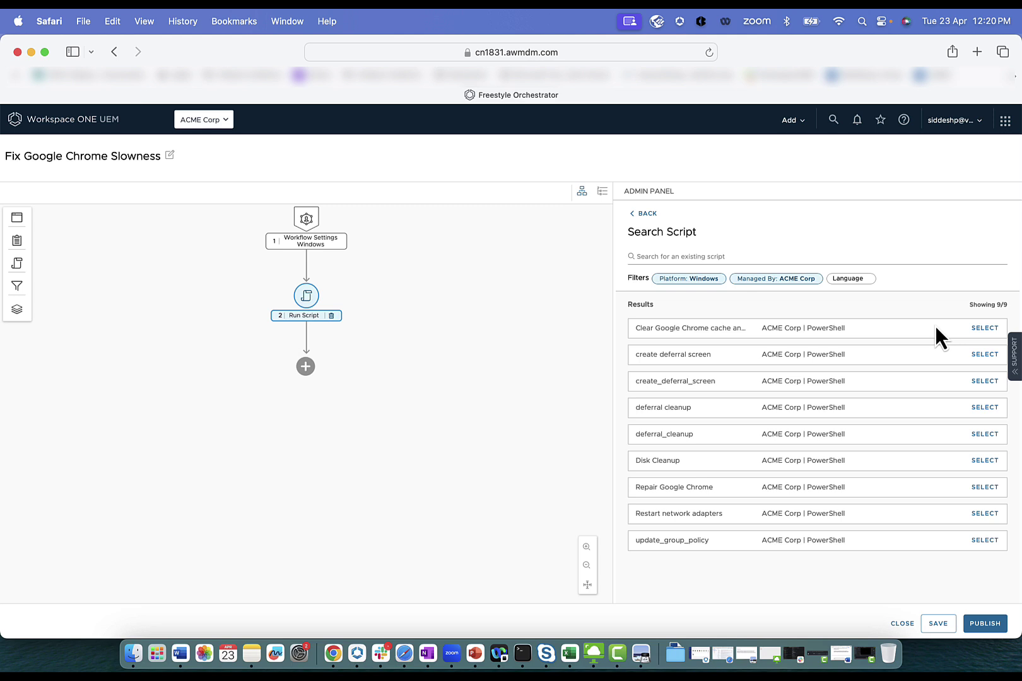
{"action": "left_click", "coordinate": [984, 329]}
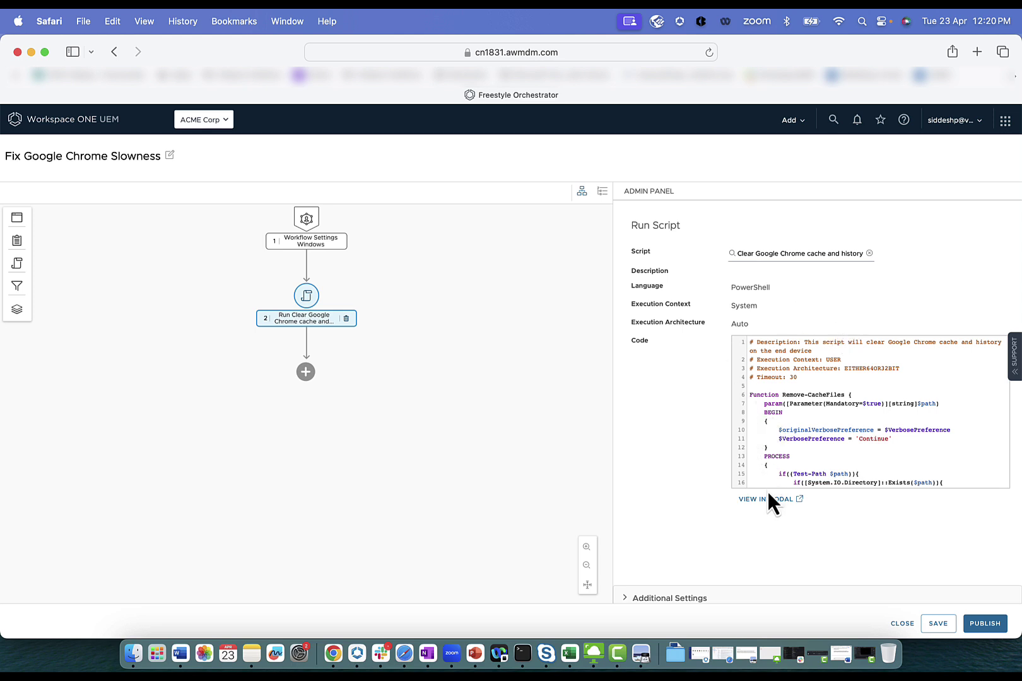
{"action": "scroll", "coordinate": [802, 521], "scroll_direction": "down", "scroll_amount": 1}
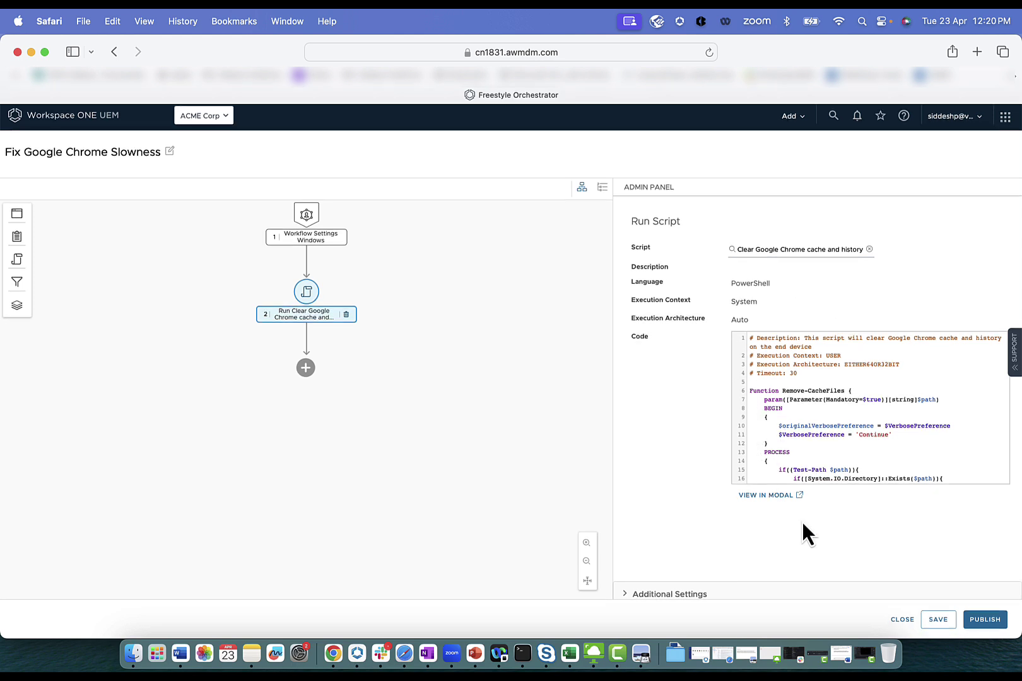
{"action": "left_click", "coordinate": [979, 626]}
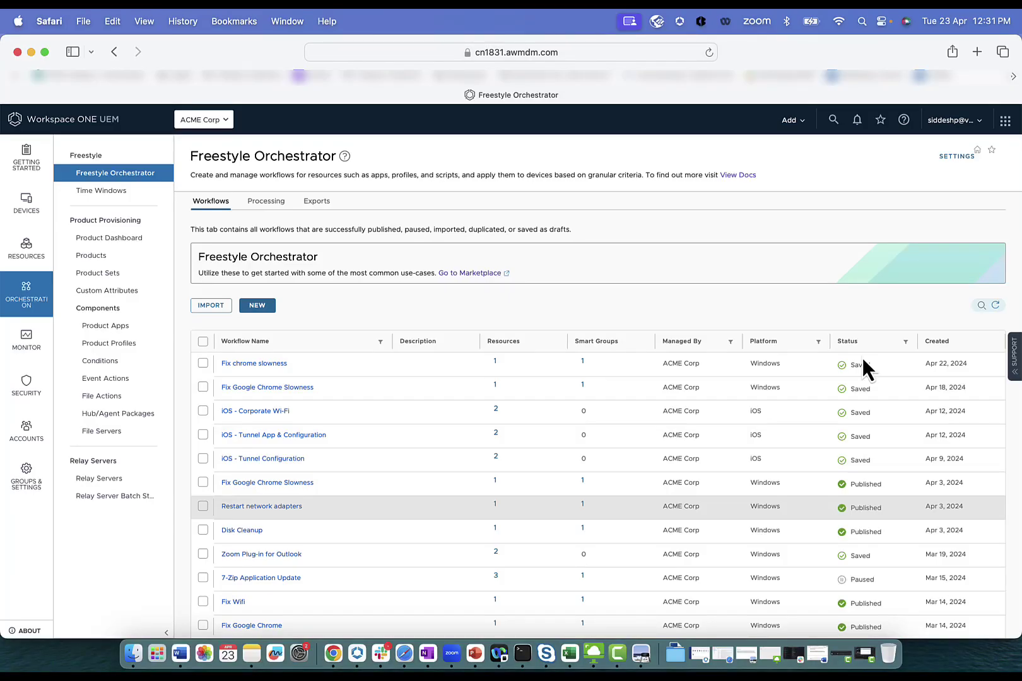
Add 'Fix Google Chrome Slowness' to Device Self-Service quick actions and save the Employee Self-Service settings
{"action": "left_click", "coordinate": [1007, 126]}
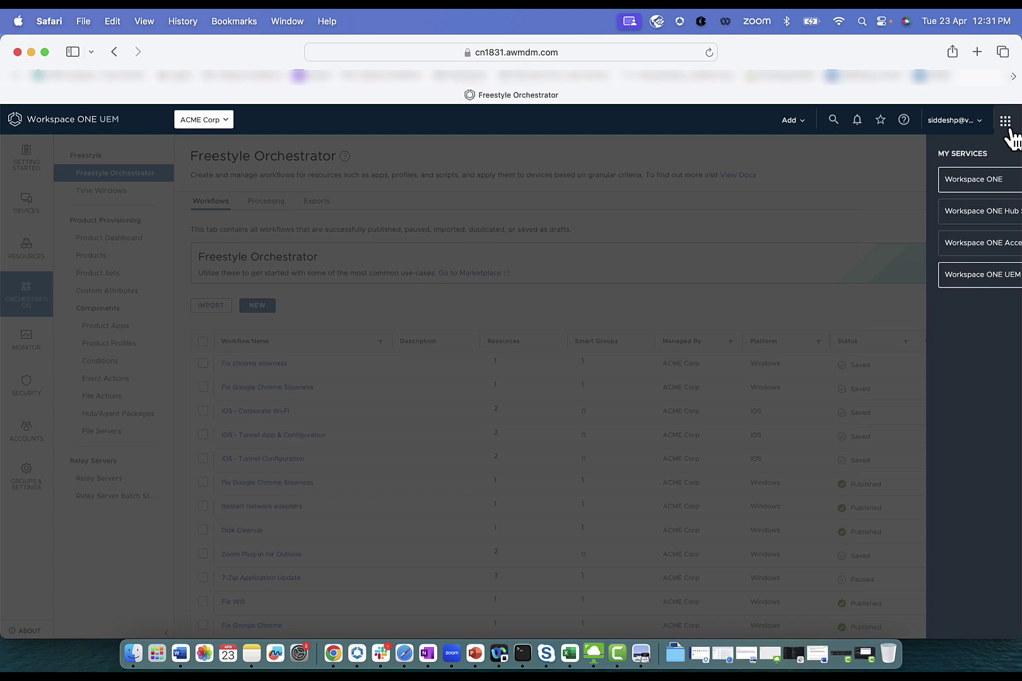
{"action": "left_click", "coordinate": [927, 219]}
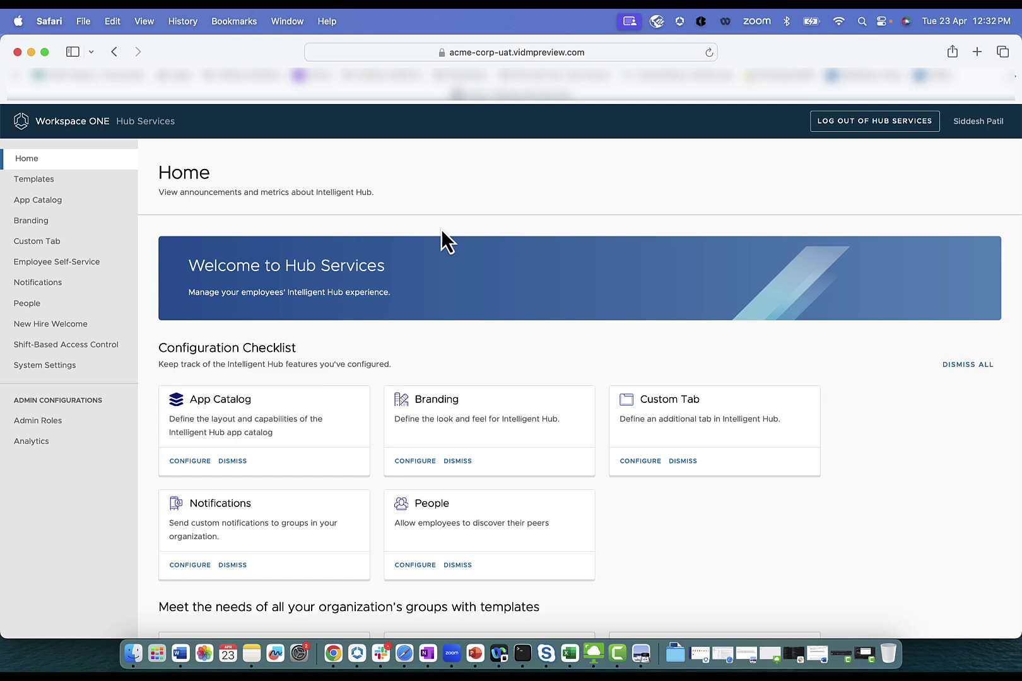
{"action": "left_click", "coordinate": [79, 263]}
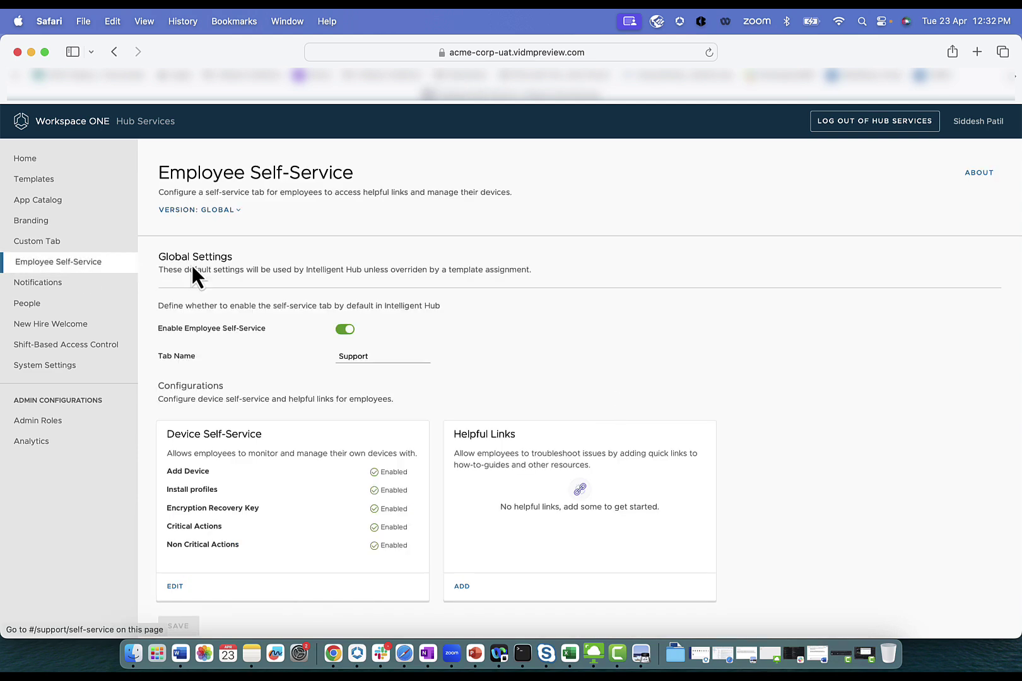
{"action": "left_click", "coordinate": [175, 586]}
{"action": "scroll", "coordinate": [447, 514], "scroll_direction": "down", "scroll_amount": 1}
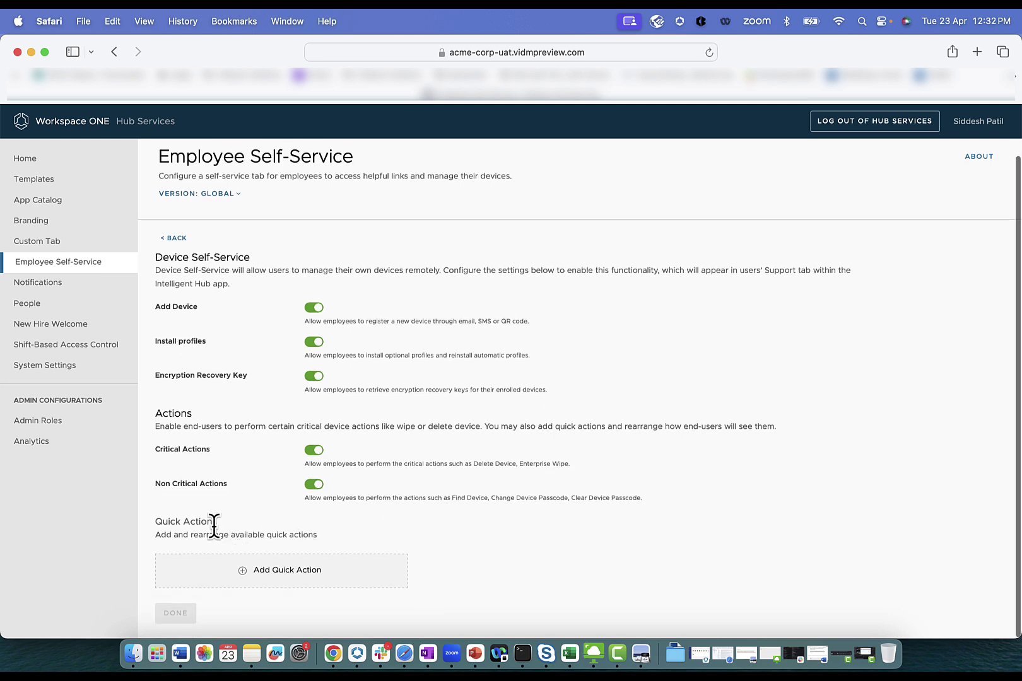
{"action": "left_click", "coordinate": [280, 572]}
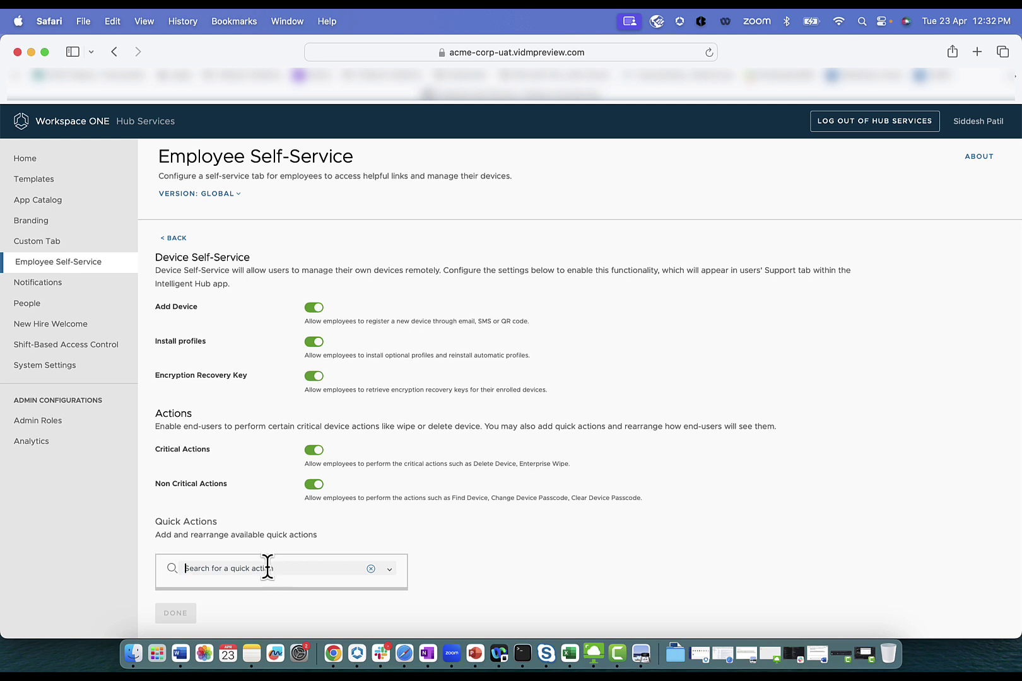
{"action": "type", "text": "Fi"}
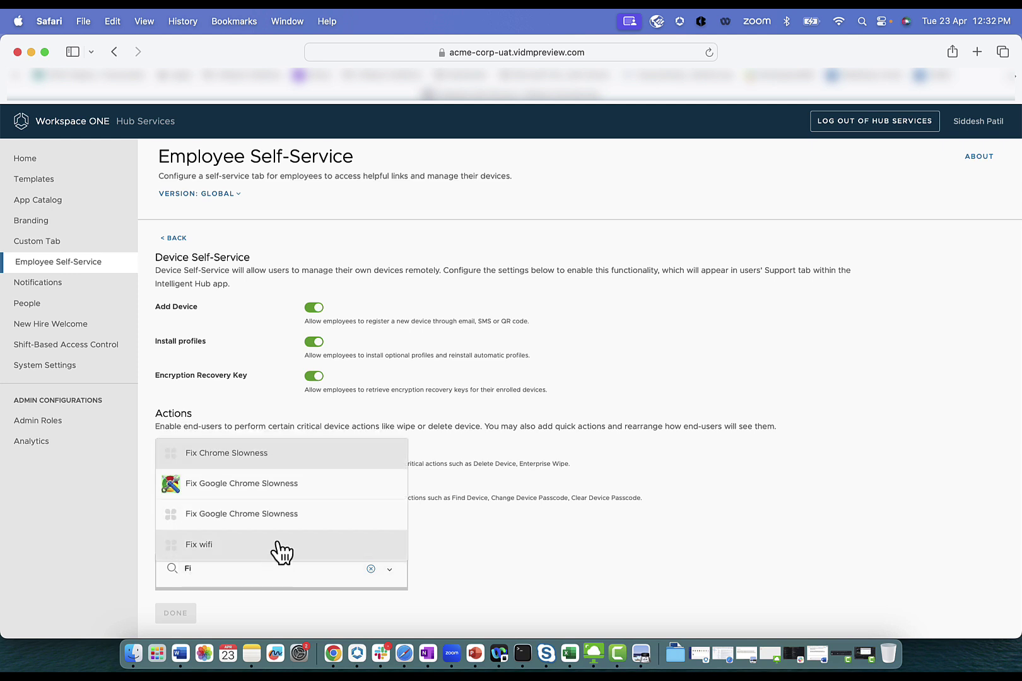
{"action": "left_click", "coordinate": [297, 486]}
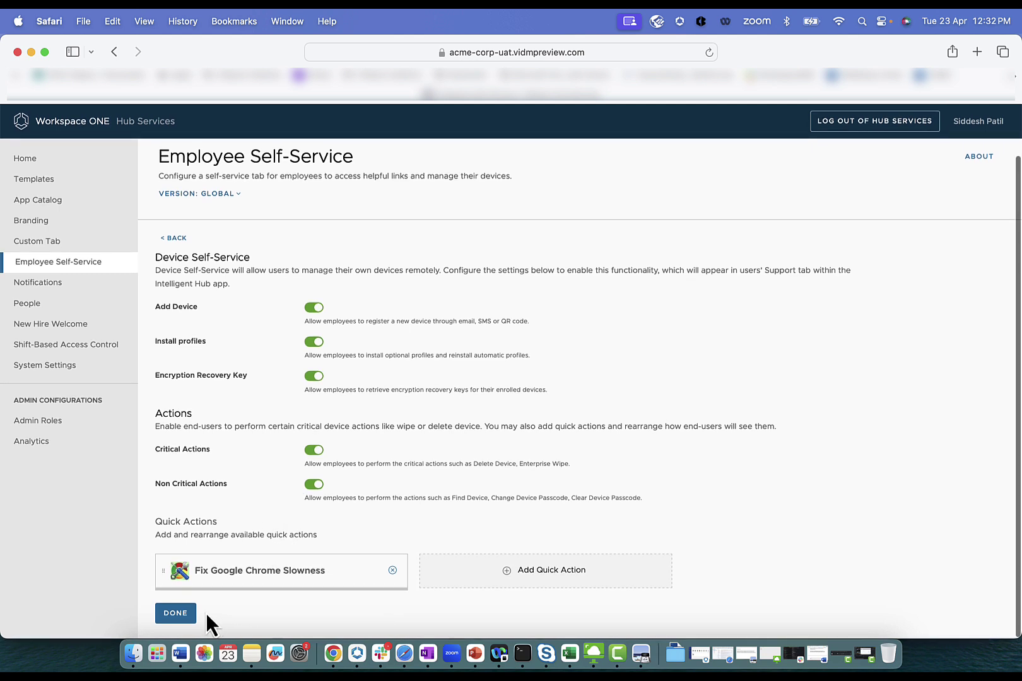
{"action": "left_click", "coordinate": [186, 616]}
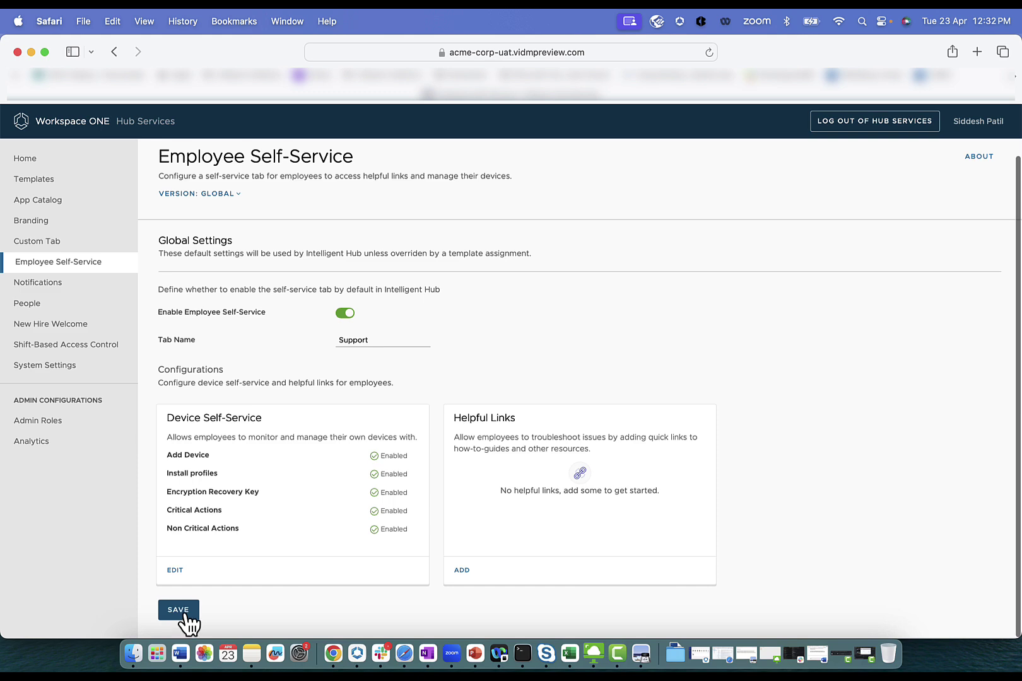
{"action": "left_click", "coordinate": [186, 616]}
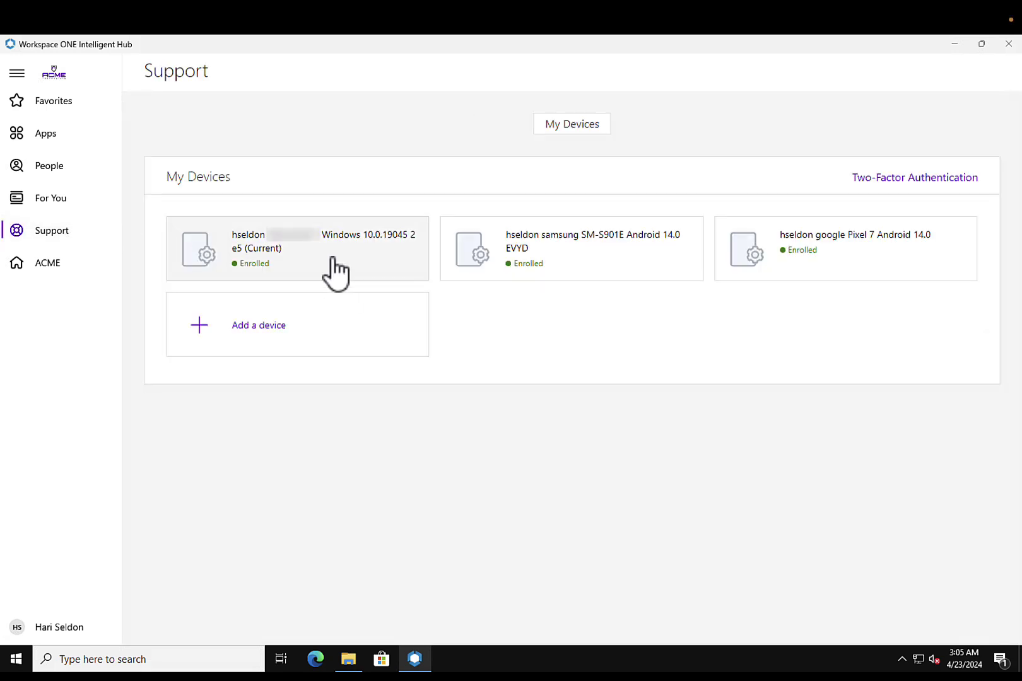
On the current Windows device page, install the Fix Google Chrome Slowness action
{"action": "left_click", "coordinate": [333, 261]}
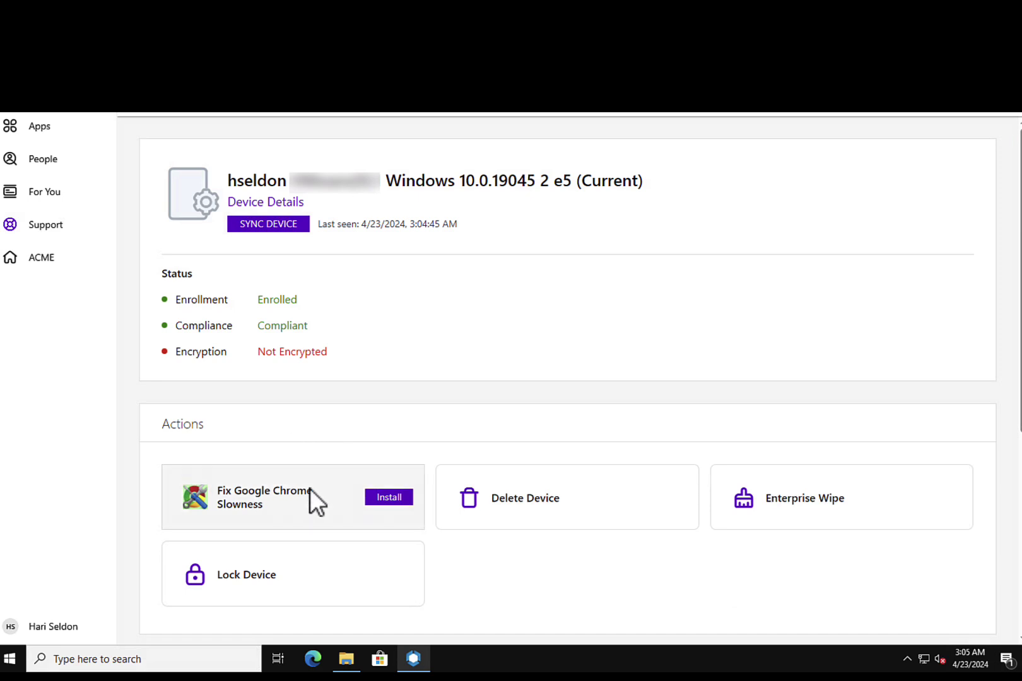
{"action": "scroll", "coordinate": [310, 489], "scroll_direction": "down", "scroll_amount": 3}
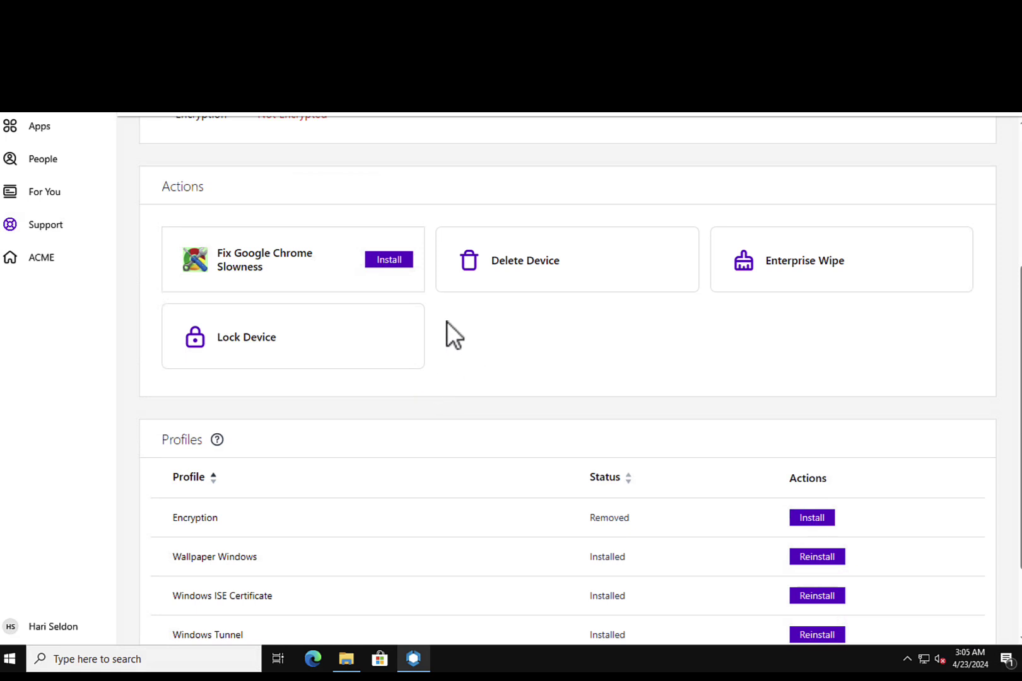
{"action": "left_click", "coordinate": [395, 260]}
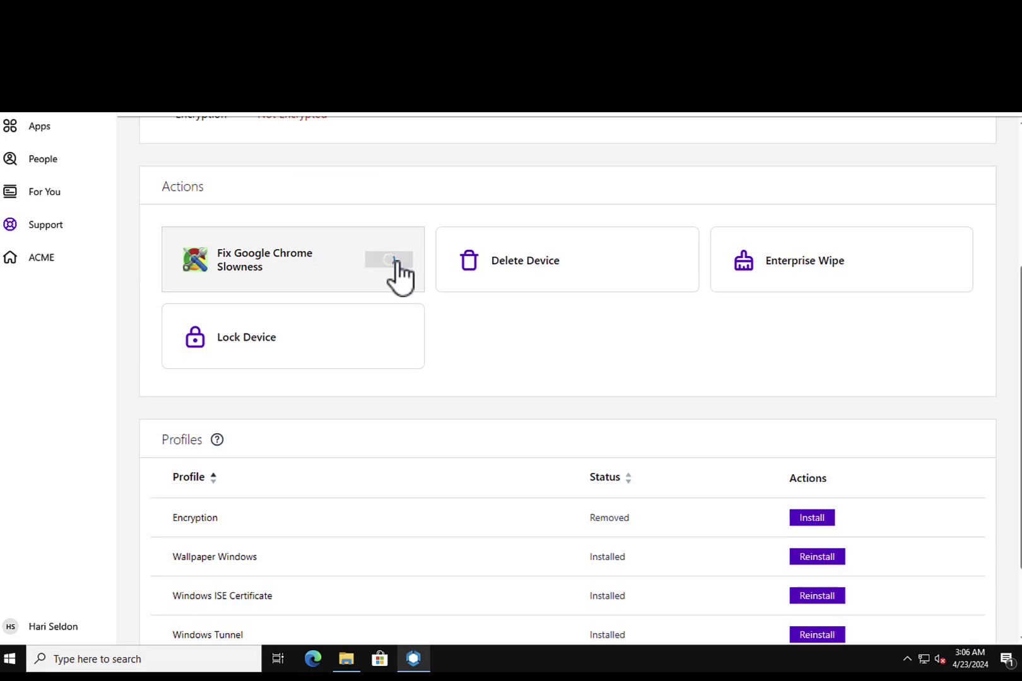